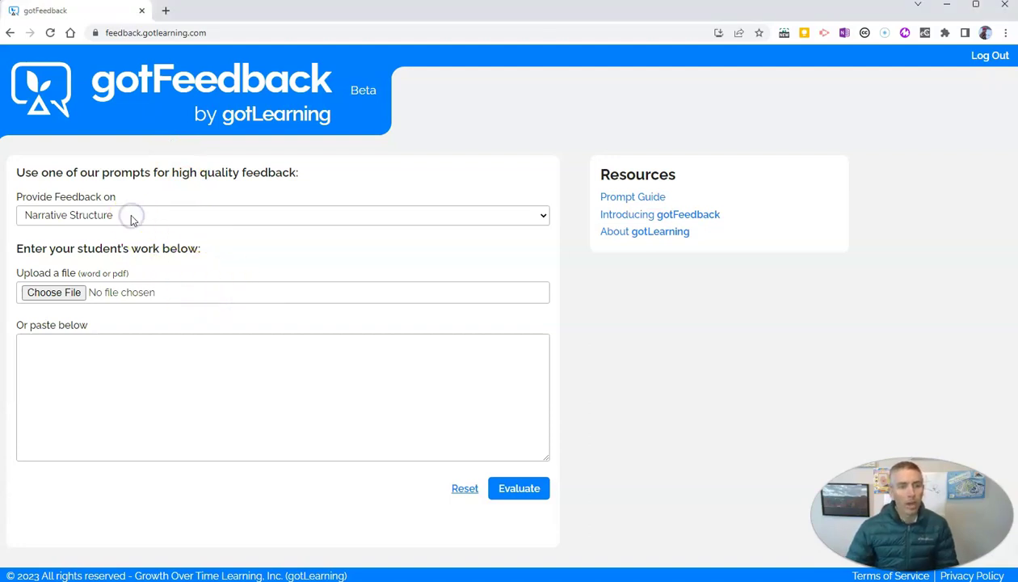
- Switch the feedback prompt from Narrative Structure to Details in This Writing
left_click(132, 219)
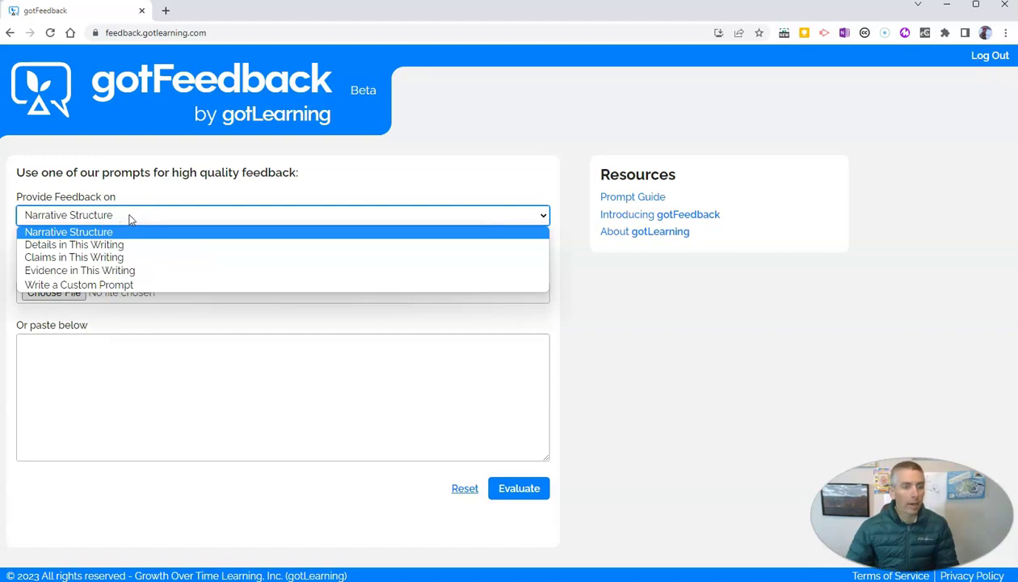
left_click(123, 246)
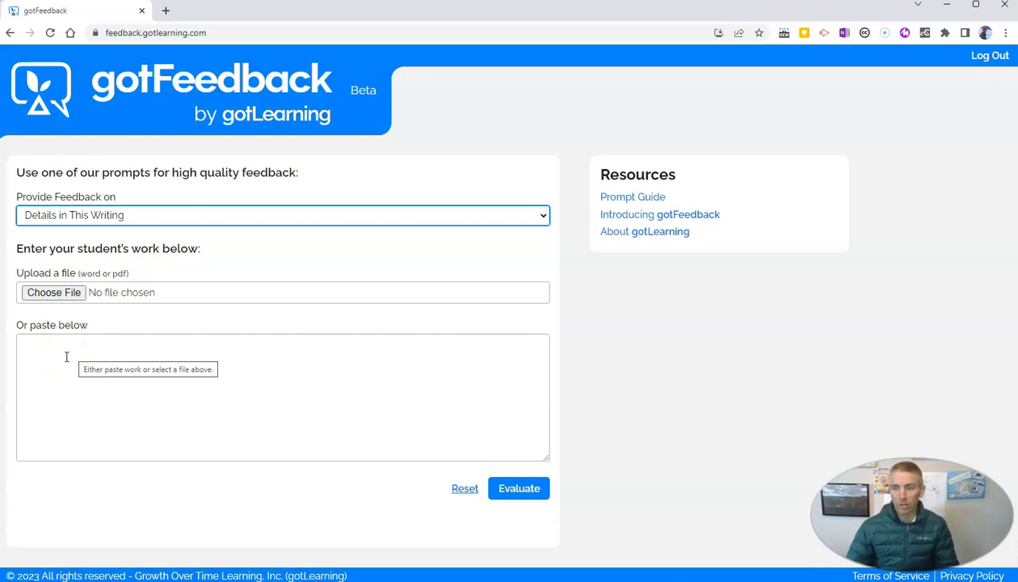
- Attach 'Animated Explanations - Lesson 1 - Big Picture.pdf' from the Desktop as the student's work
left_click(56, 296)
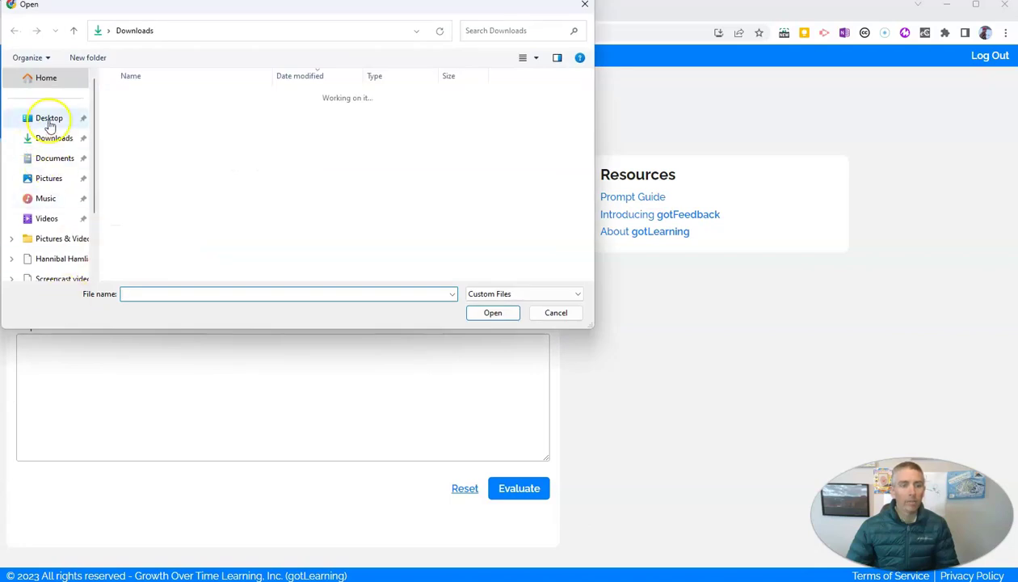
left_click(49, 120)
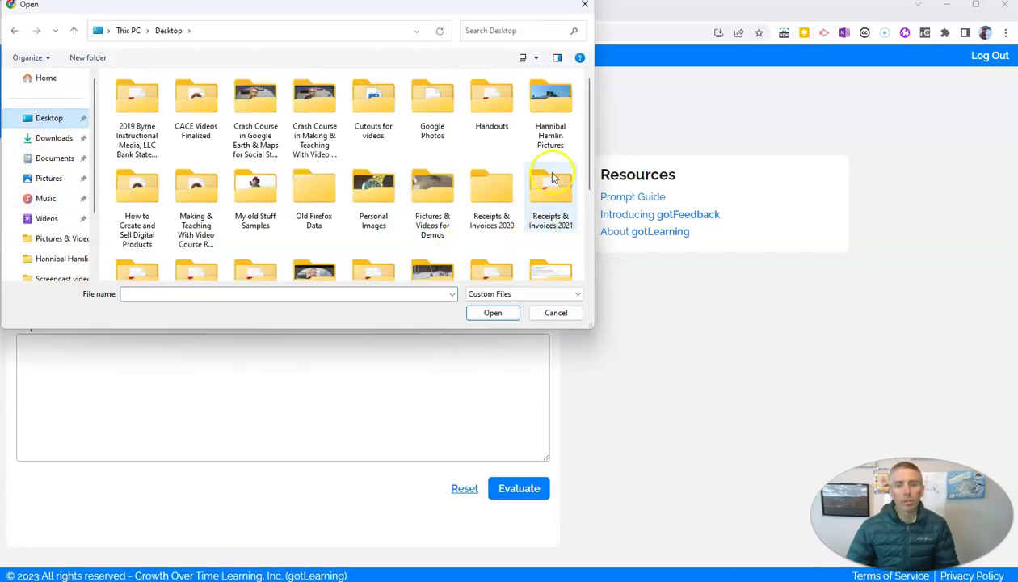
scroll(551, 179, "down", 3)
left_click(197, 230)
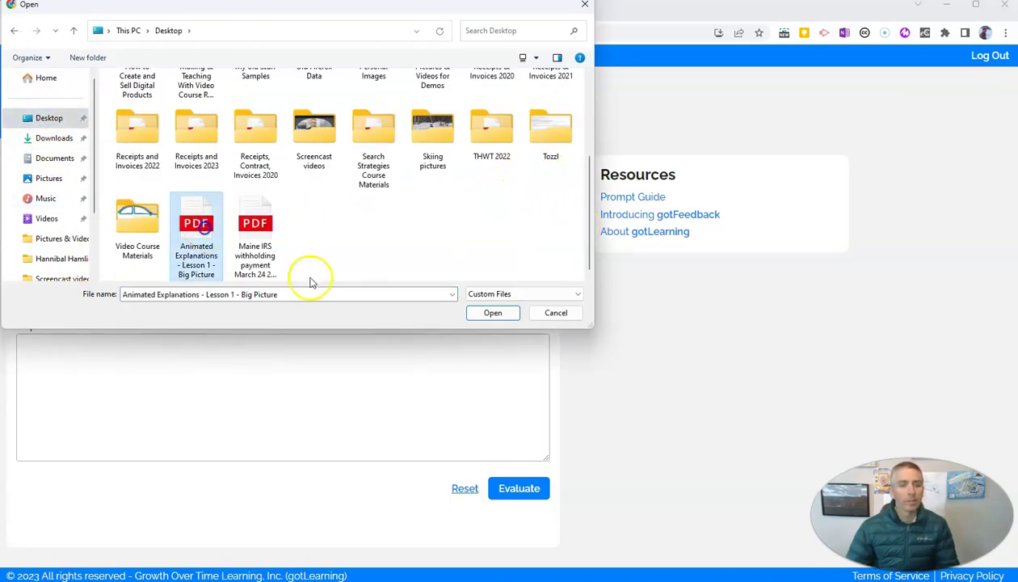
left_click(512, 318)
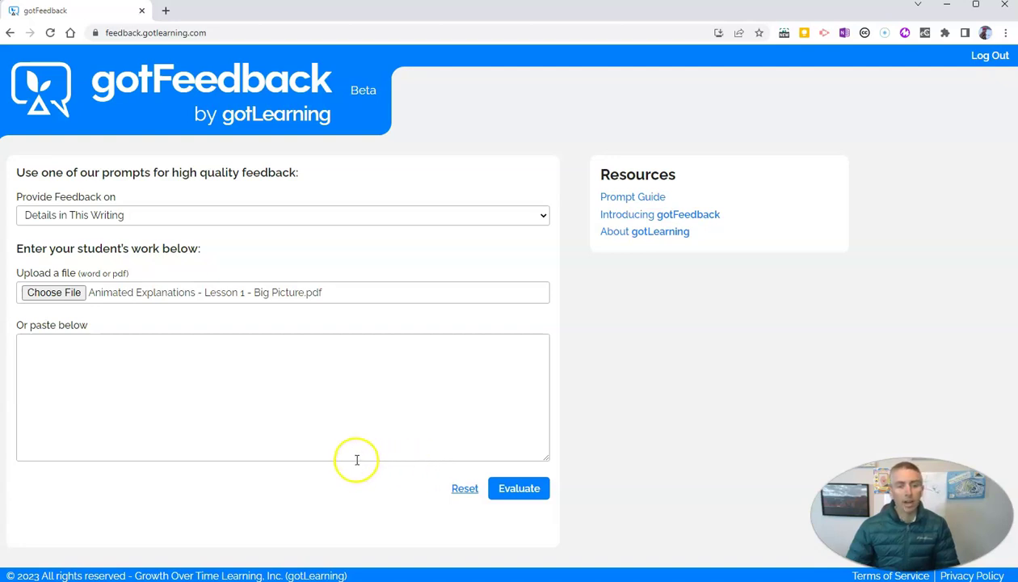
- Evaluate the attached PDF and scroll through the feedback on more vivid, descriptive details
left_click(525, 491)
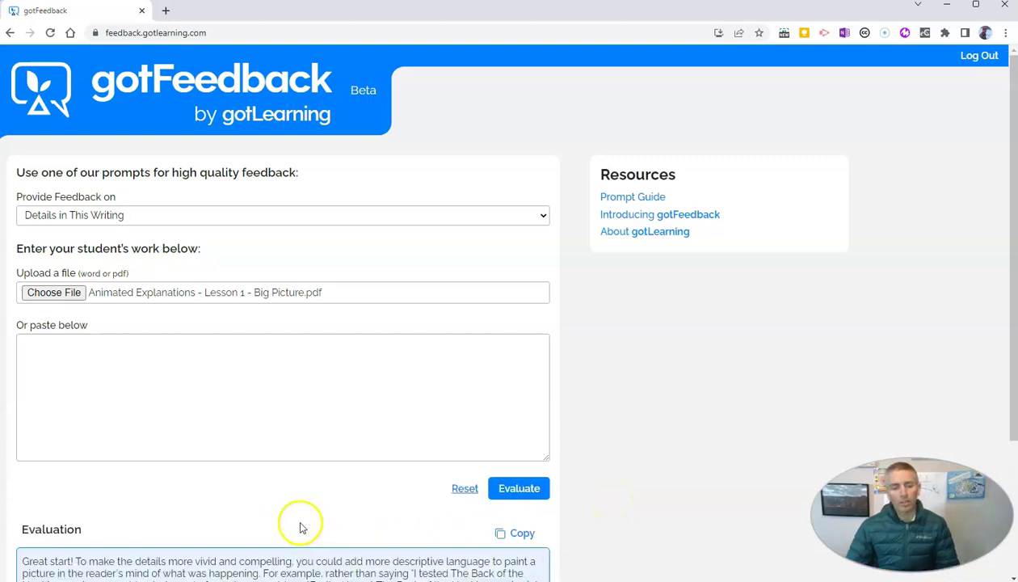
scroll(311, 523, "down", 1)
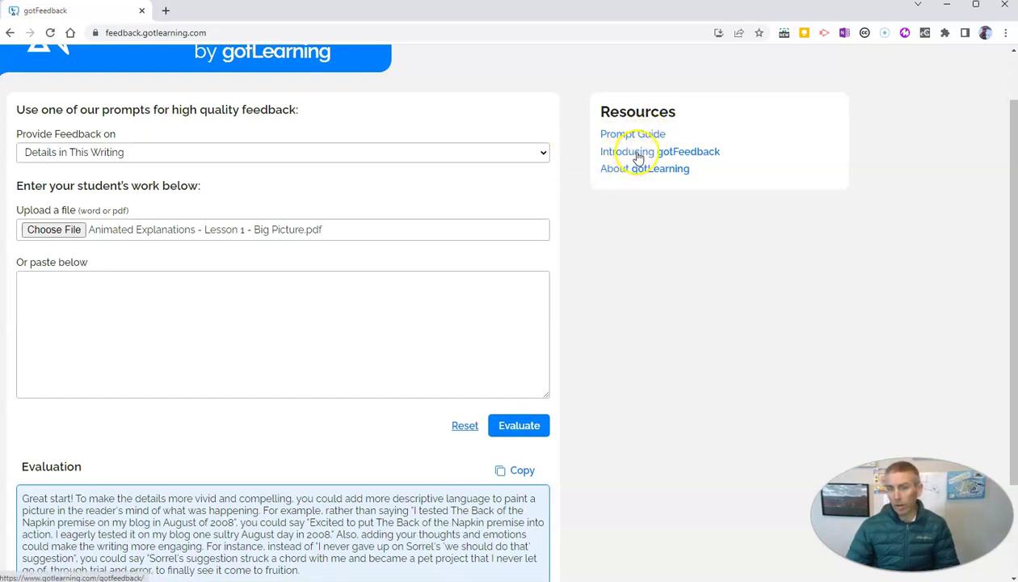
scroll(611, 321, "down", 2)
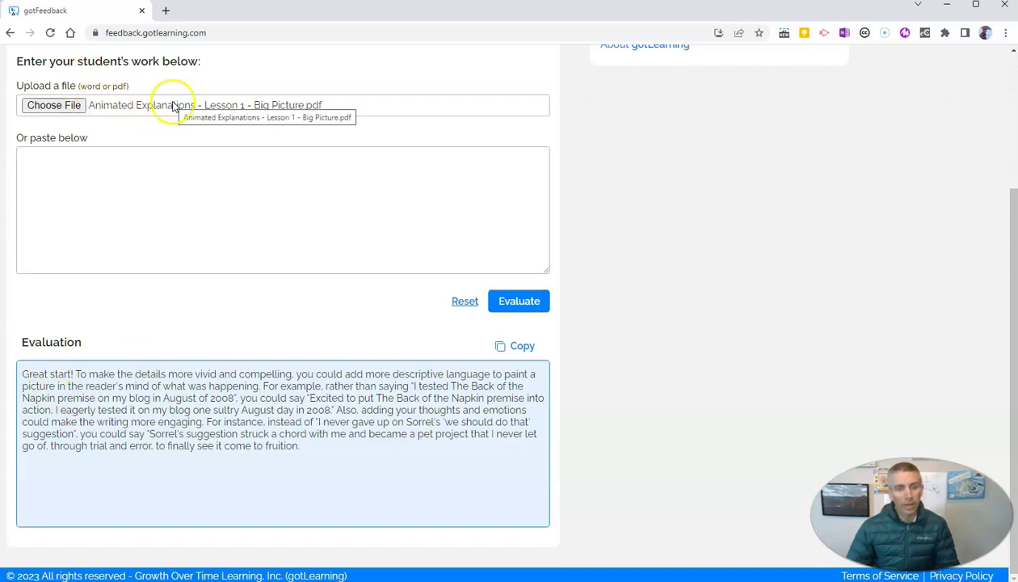
- Select and copy the full details evaluation text, then scroll back to the top
left_click_drag(305, 447, 16, 380)
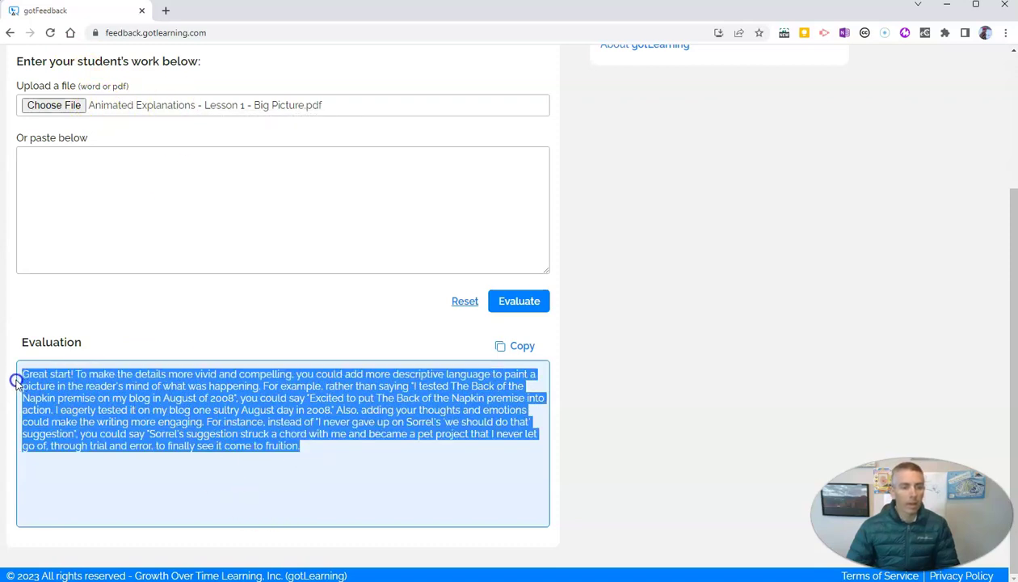
left_click(514, 346)
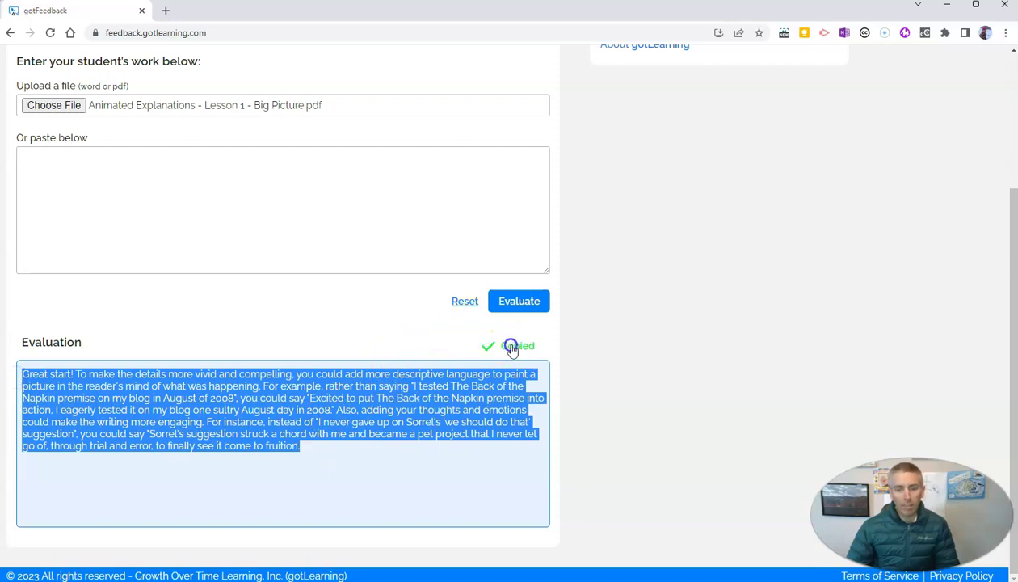
left_click(333, 449)
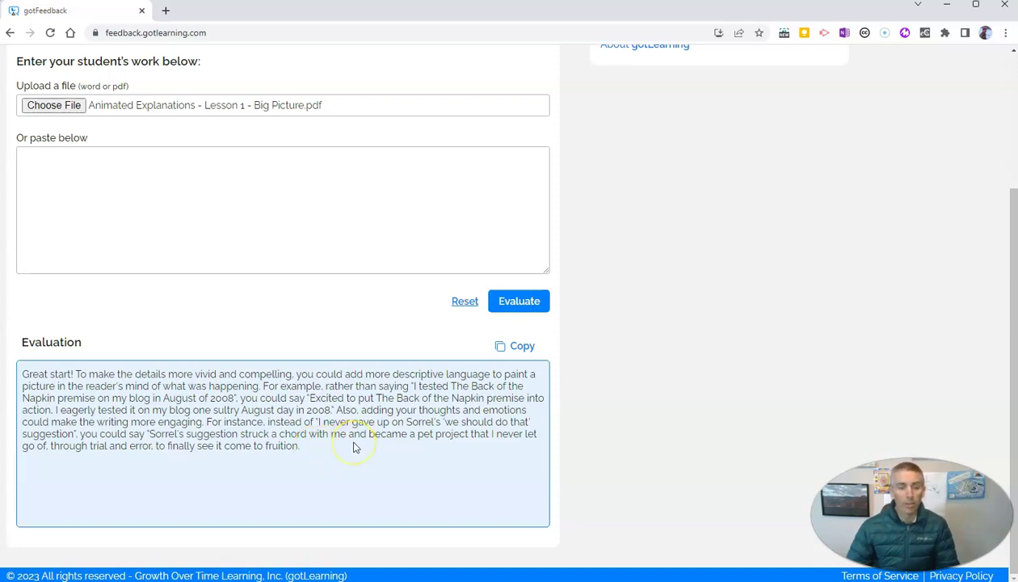
scroll(353, 447, "up", 1)
scroll(301, 391, "up", 1)
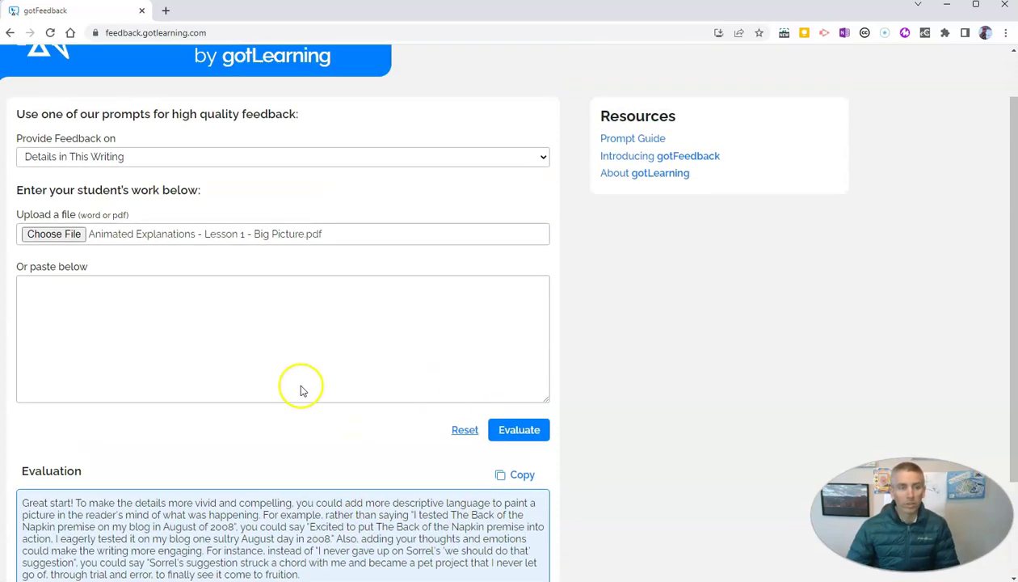
- Change the feedback prompt to Claims in This Writing
scroll(300, 391, "up", 1)
left_click(125, 216)
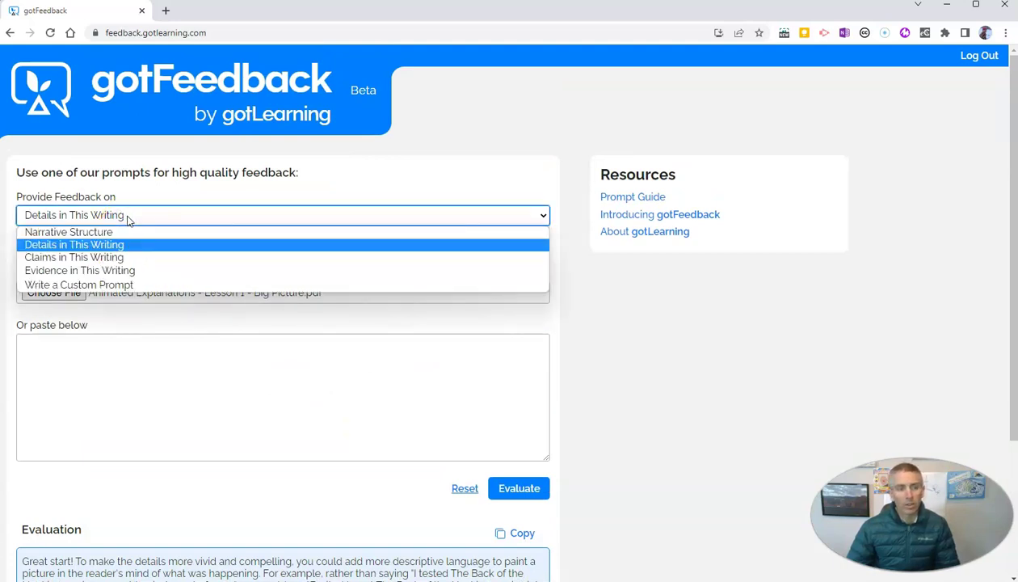
left_click(116, 260)
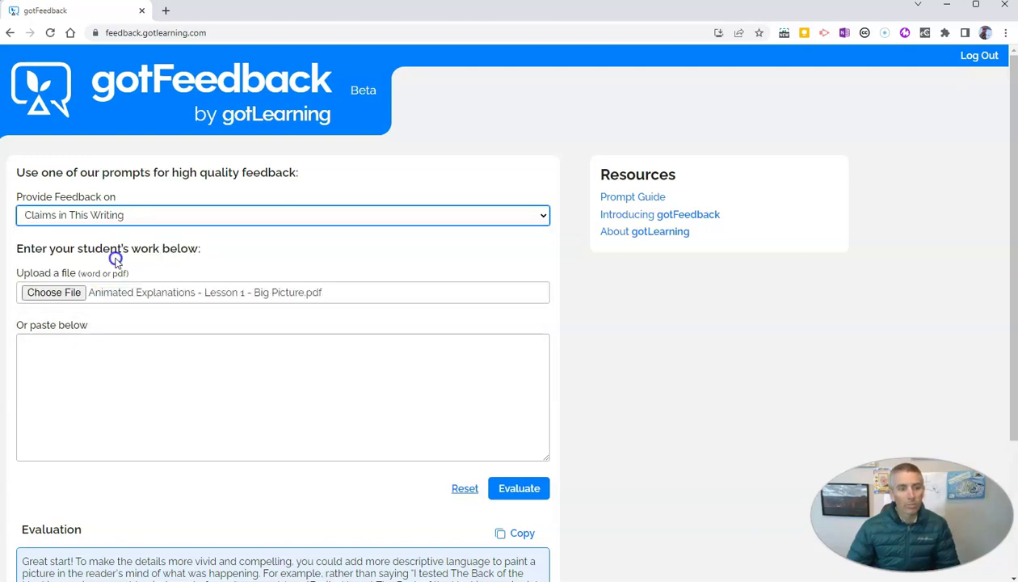
- Evaluate the essay for claims and review the numbered suggestions for specific examples and evidence
left_click(513, 490)
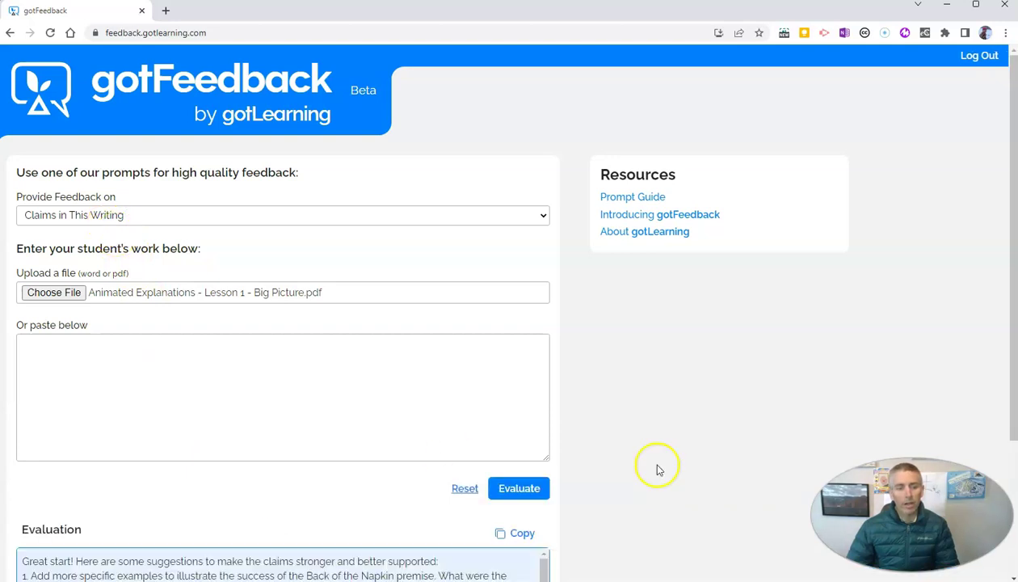
scroll(657, 466, "down", 2)
scroll(133, 415, "down", 2)
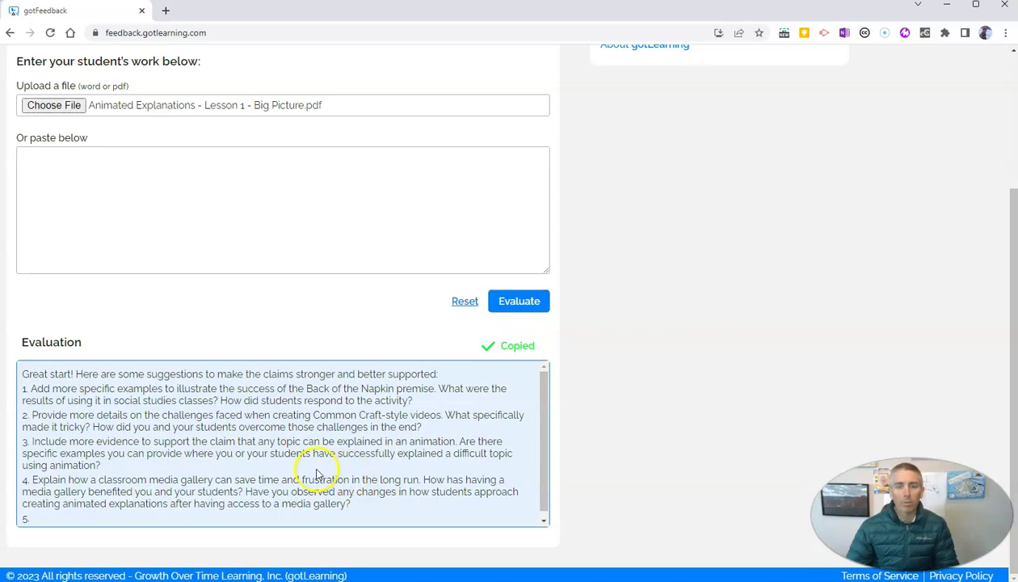
scroll(317, 474, "up", 1)
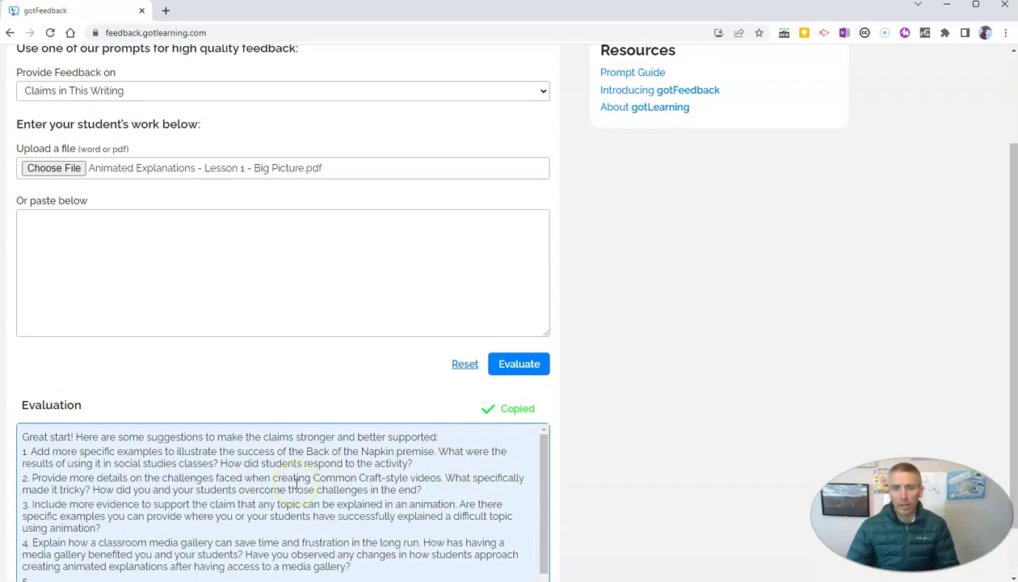
scroll(300, 476, "up", 2)
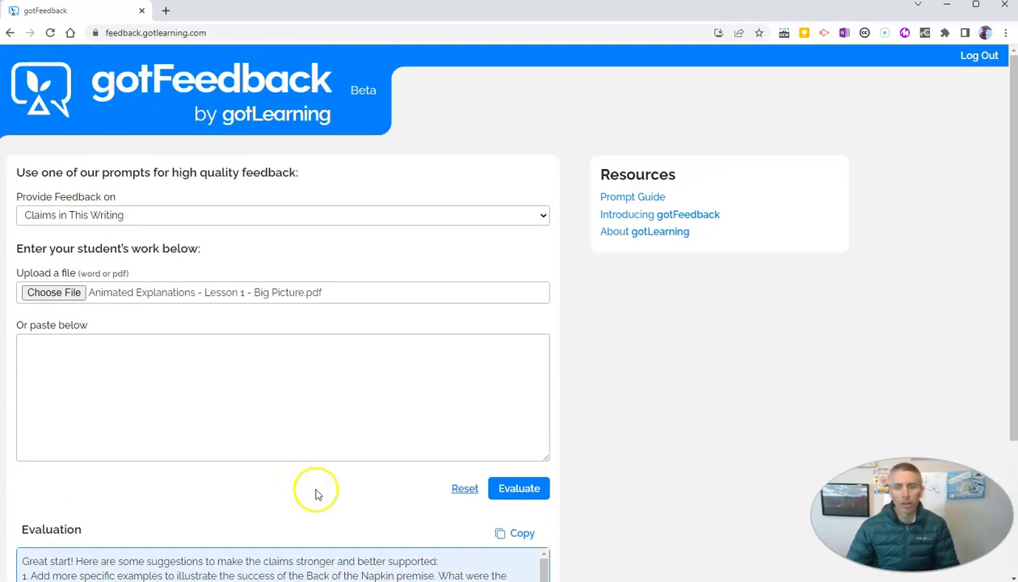
- Open the Prompt Guide in a new background tab and read its prompt-writing tips
right_click(622, 199)
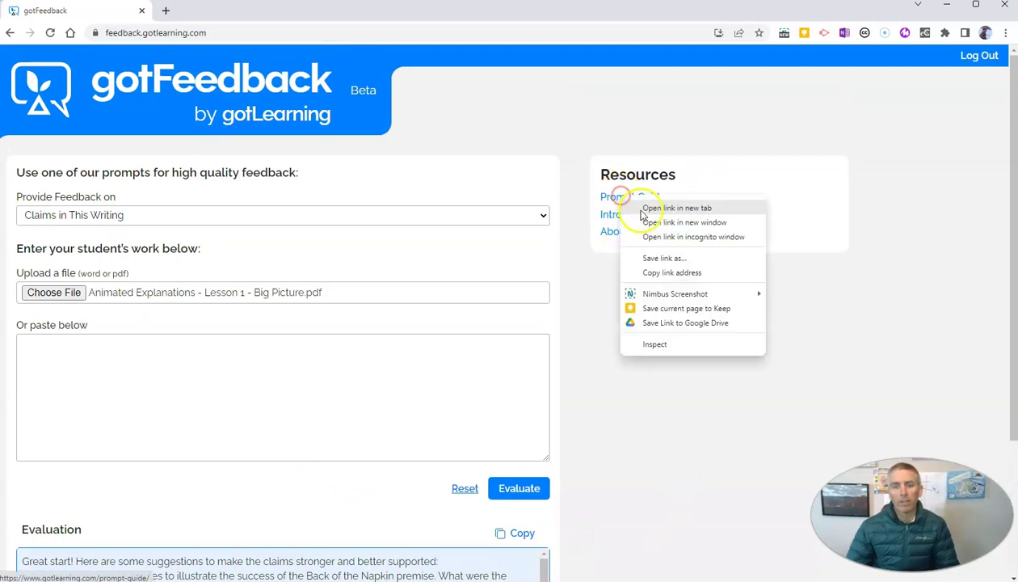
left_click(676, 208)
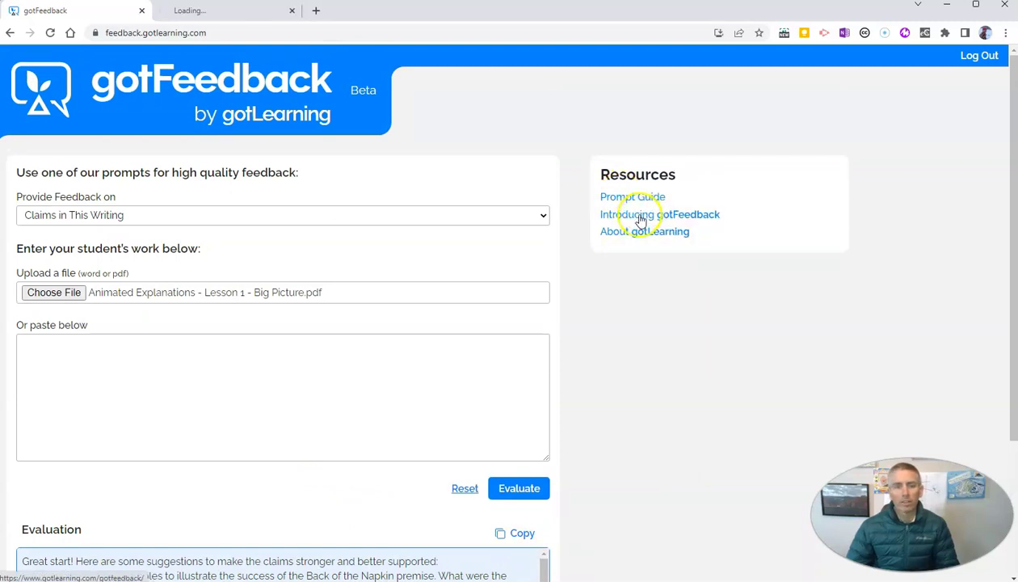
left_click(97, 222)
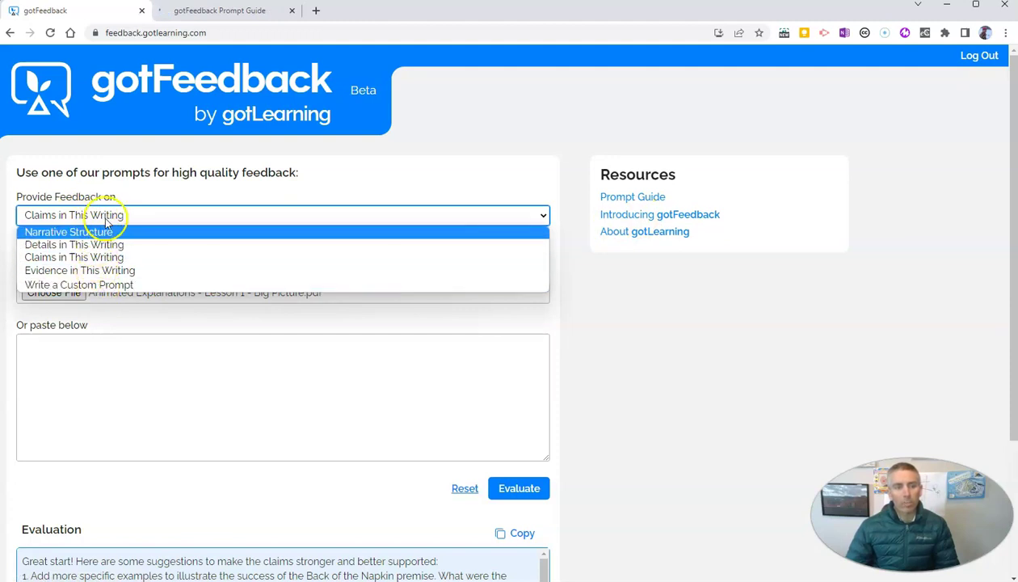
left_click(125, 218)
left_click(232, 11)
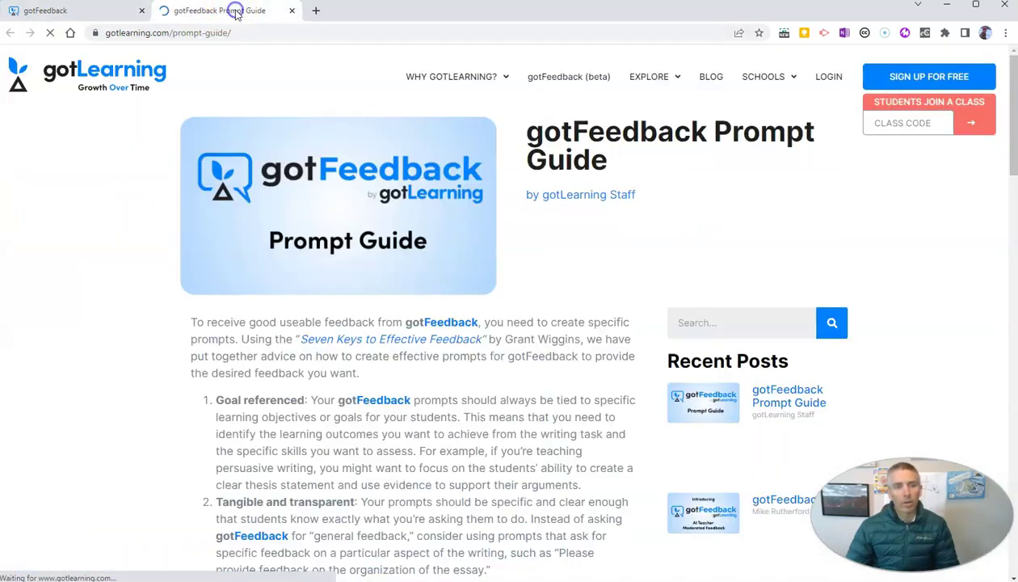
scroll(517, 356, "down", 4)
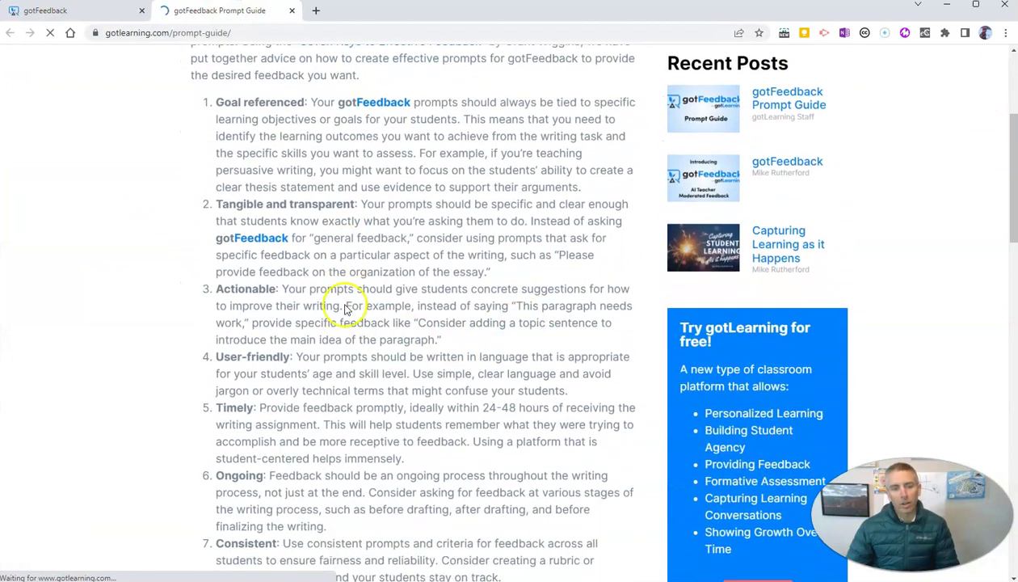
- Set the feedback type to Write a Custom Prompt, then return to the Prompt Guide
left_click(109, 11)
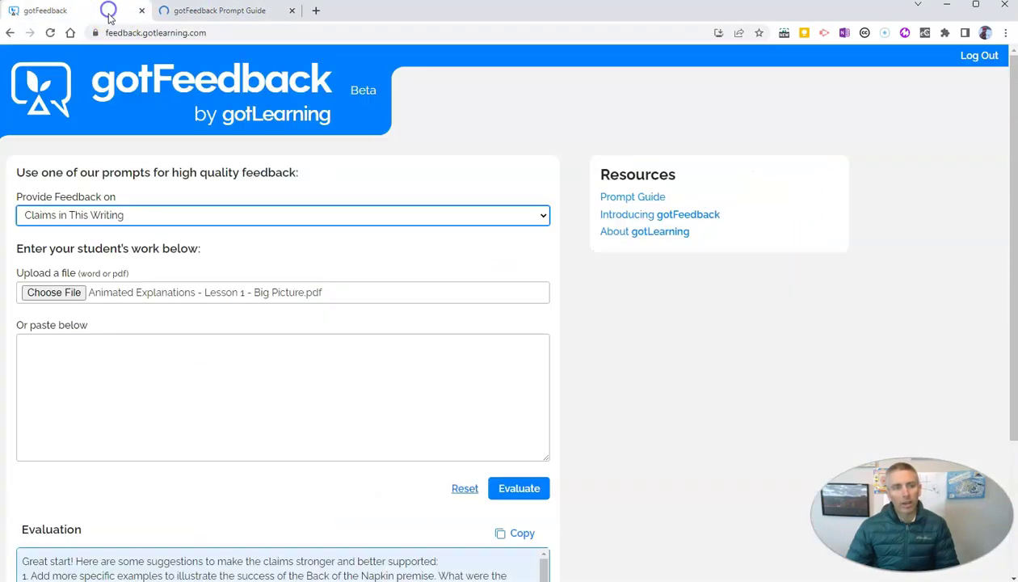
left_click(133, 211)
left_click(131, 284)
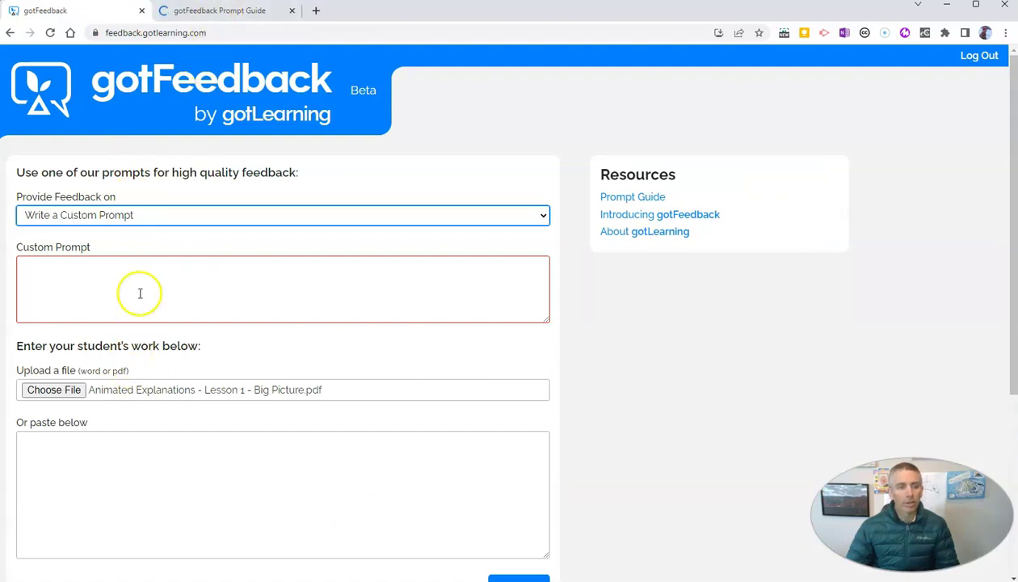
left_click(214, 13)
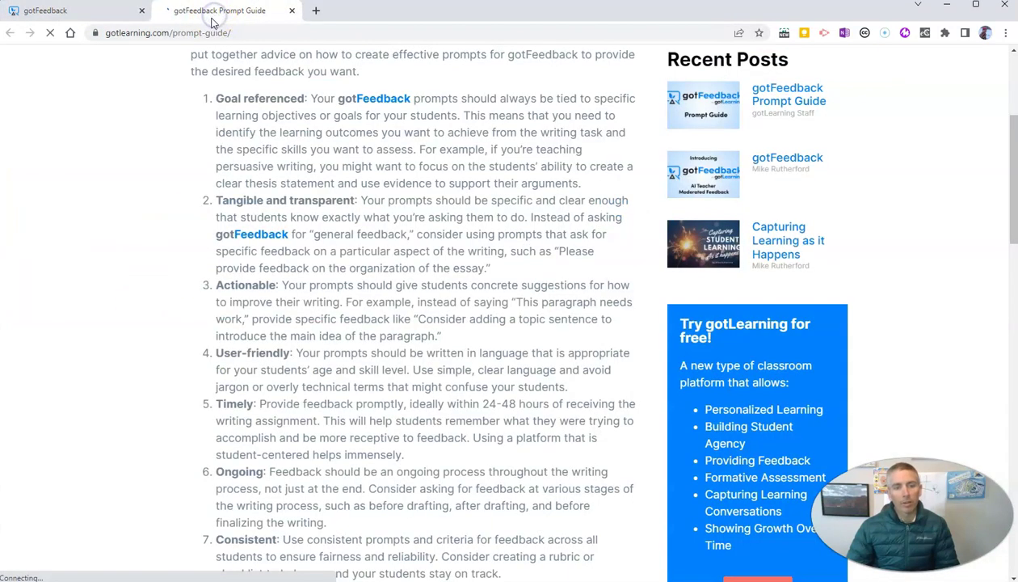
- Enter the custom prompt 'Use of action phrases in the document.' on the gotFeedback form
left_click(100, 17)
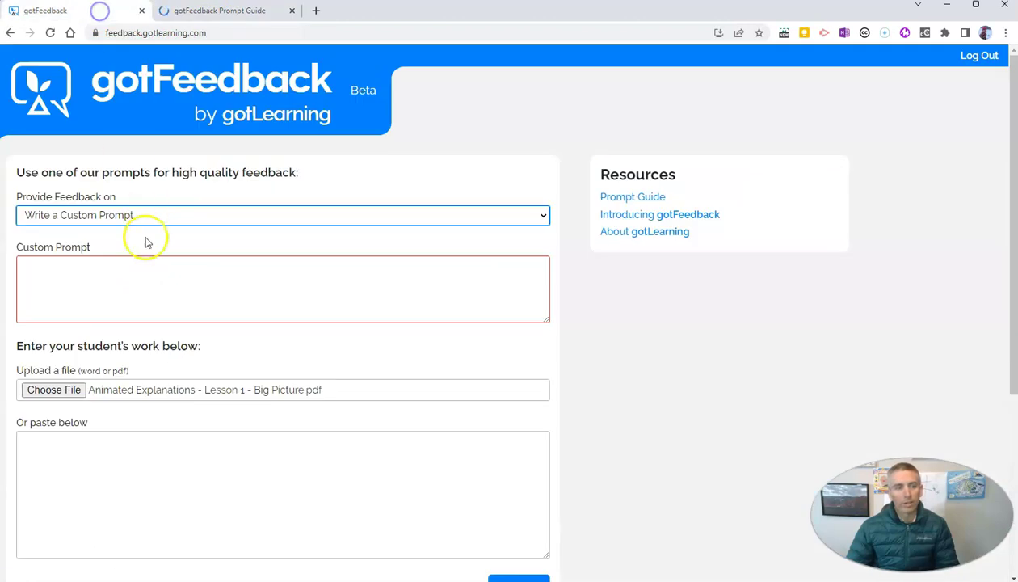
left_click(150, 282)
type("USe")
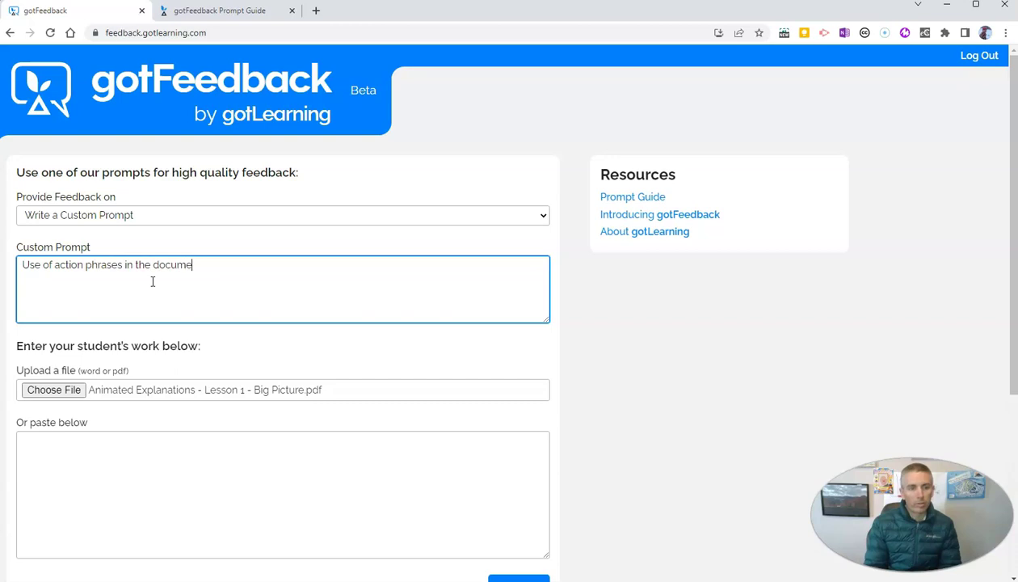
type(".")
- Evaluate the essay with the custom prompt and scroll to the listed action phrases
scroll(250, 352, "down", 3)
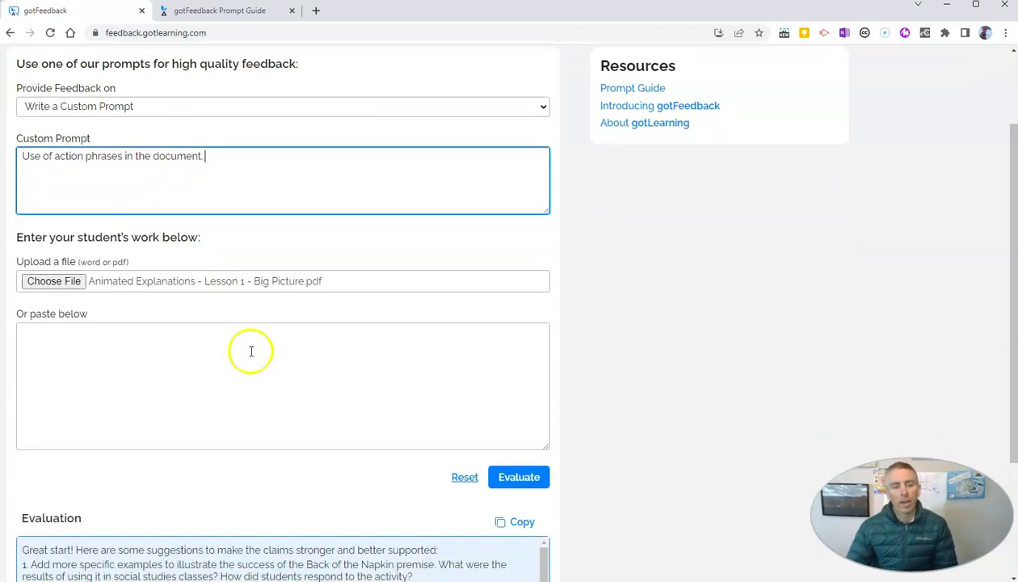
left_click(519, 460)
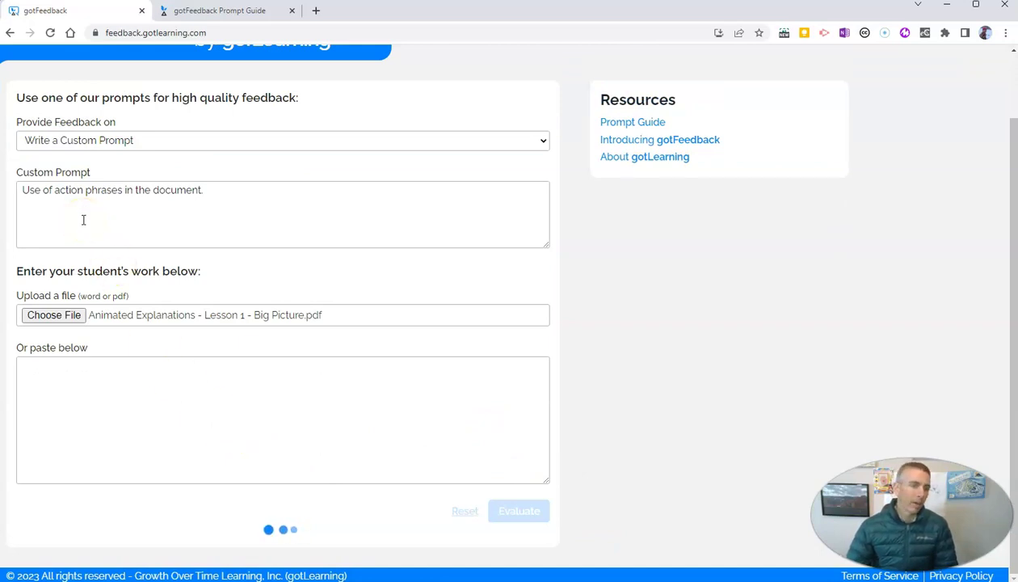
scroll(245, 405, "down", 2)
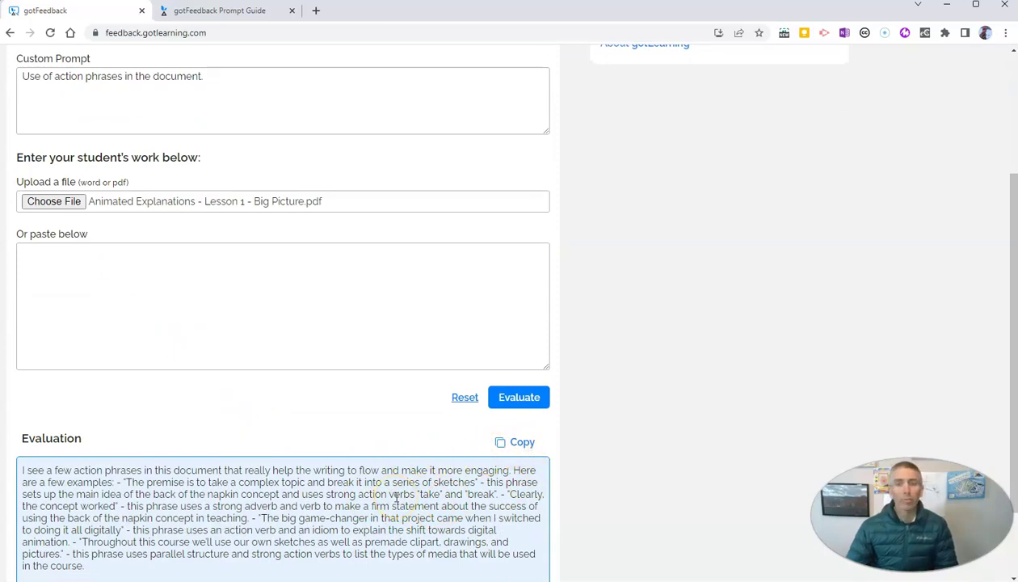
scroll(397, 496, "up", 3)
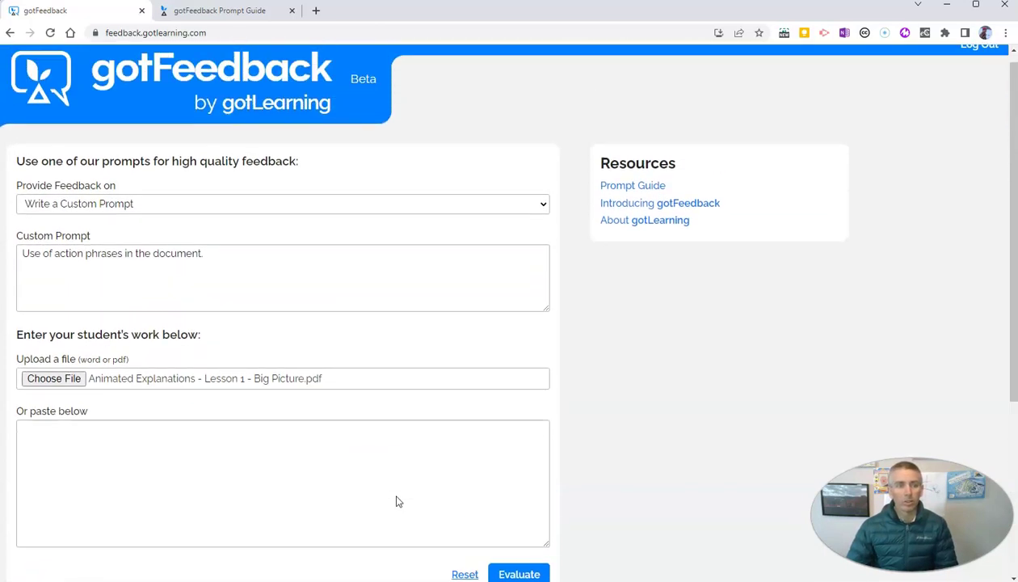